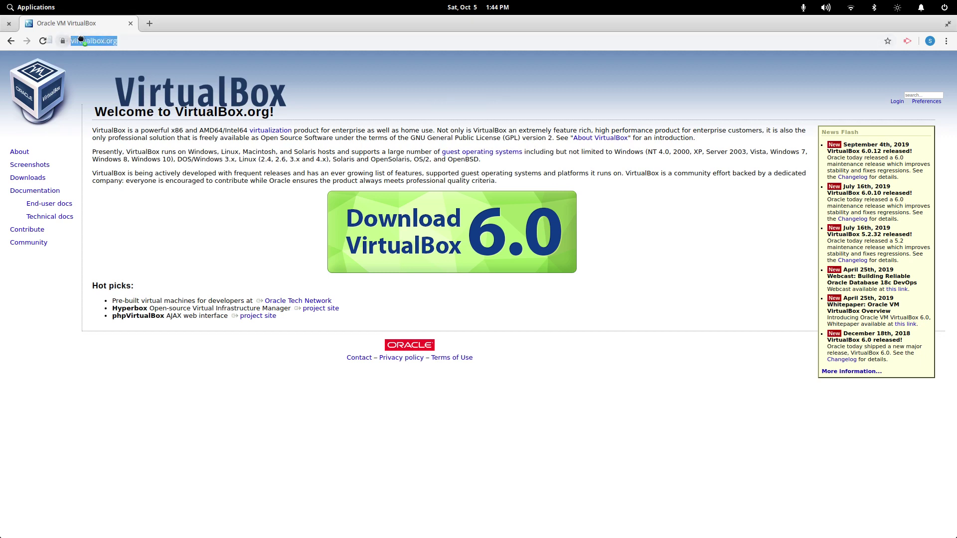
Step: Reveal and inspect the virtualbox.org site's full web address in the address bar
{"action": "left_click", "coordinate": [100, 43]}
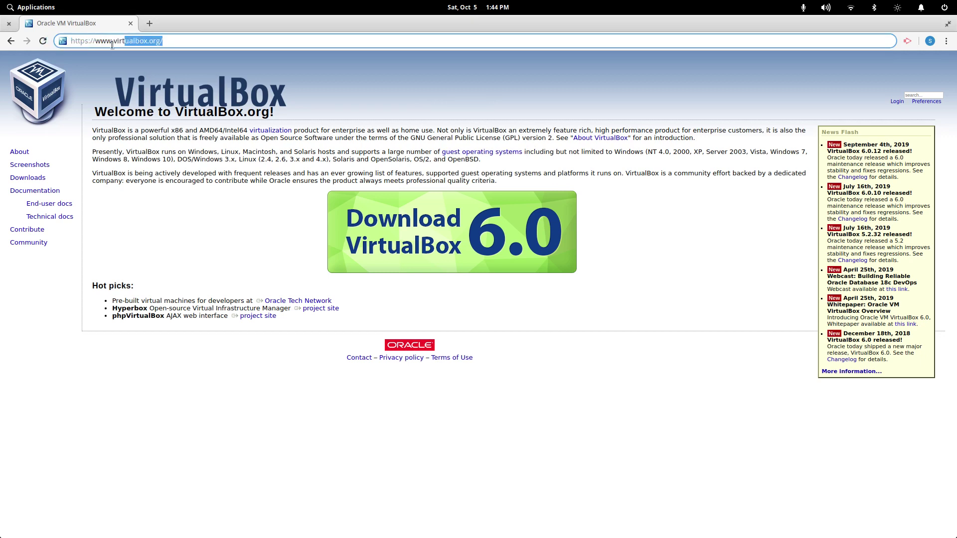
{"action": "left_click_drag", "start_coordinate": [203, 44], "coordinate": [74, 44]}
{"action": "left_click", "coordinate": [196, 44]}
{"action": "left_click", "coordinate": [682, 260]}
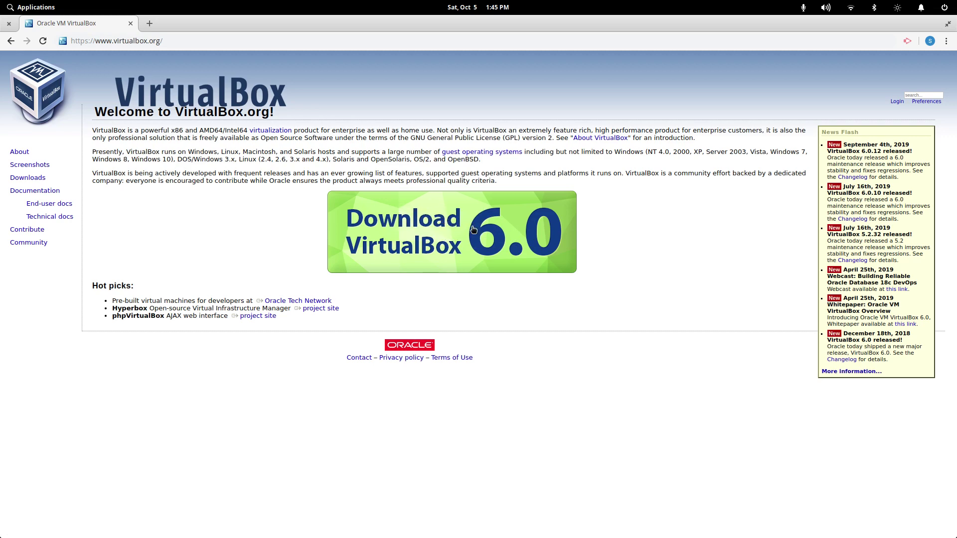
Step: Download the Ubuntu 18.04 / 18.10 / 19.04 / Debian 10 .deb from the VirtualBox 6.0 Linux downloads page
{"action": "left_click", "coordinate": [473, 231]}
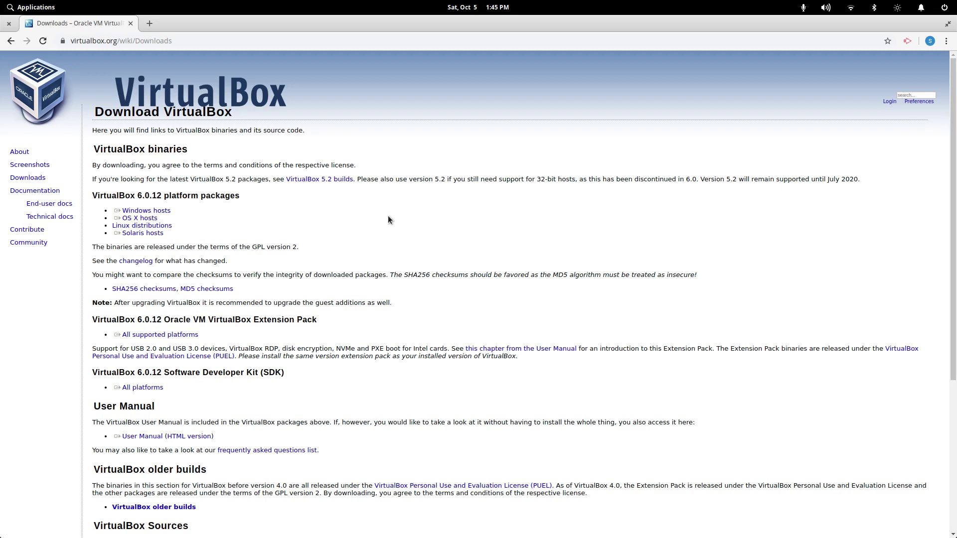
{"action": "mouse_move", "coordinate": [174, 211]}
{"action": "left_mouse_down"}
{"action": "mouse_move", "coordinate": [142, 215]}
{"action": "mouse_move", "coordinate": [150, 230]}
{"action": "left_mouse_up"}
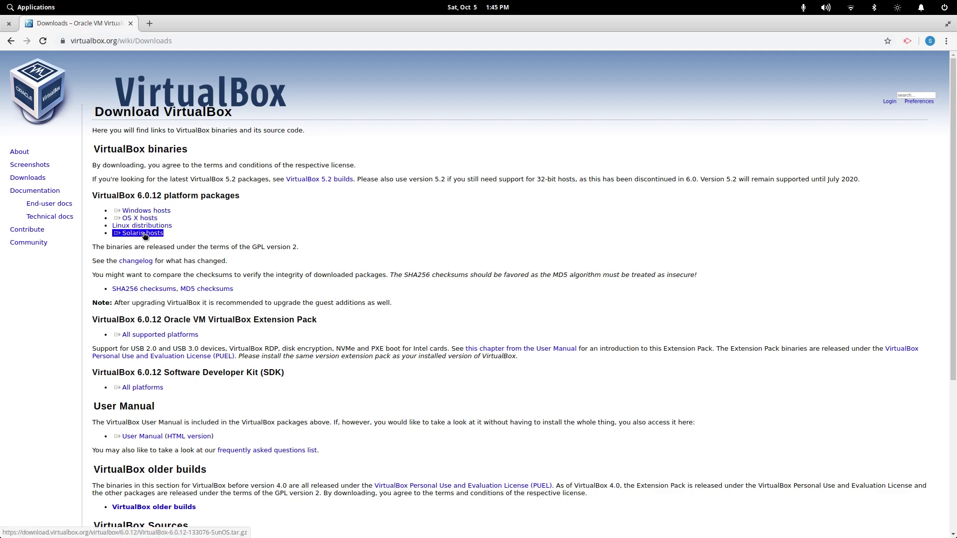
{"action": "left_click", "coordinate": [151, 231]}
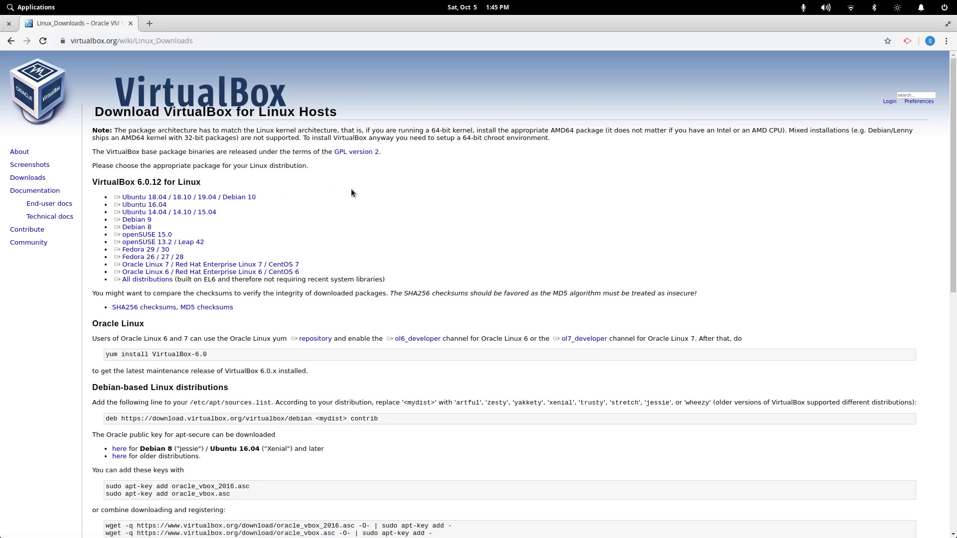
{"action": "triple_click", "coordinate": [190, 199]}
{"action": "left_click", "coordinate": [211, 199]}
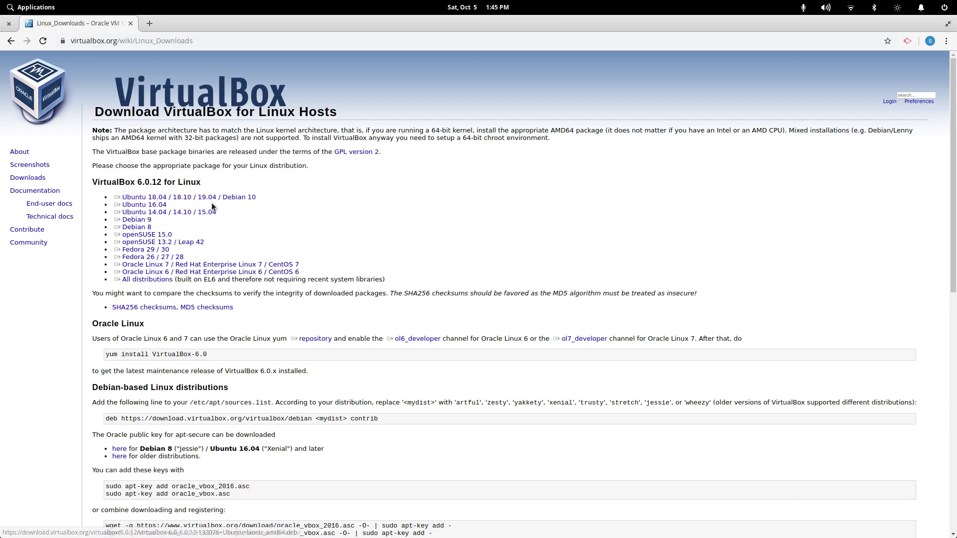
{"action": "left_click", "coordinate": [290, 200]}
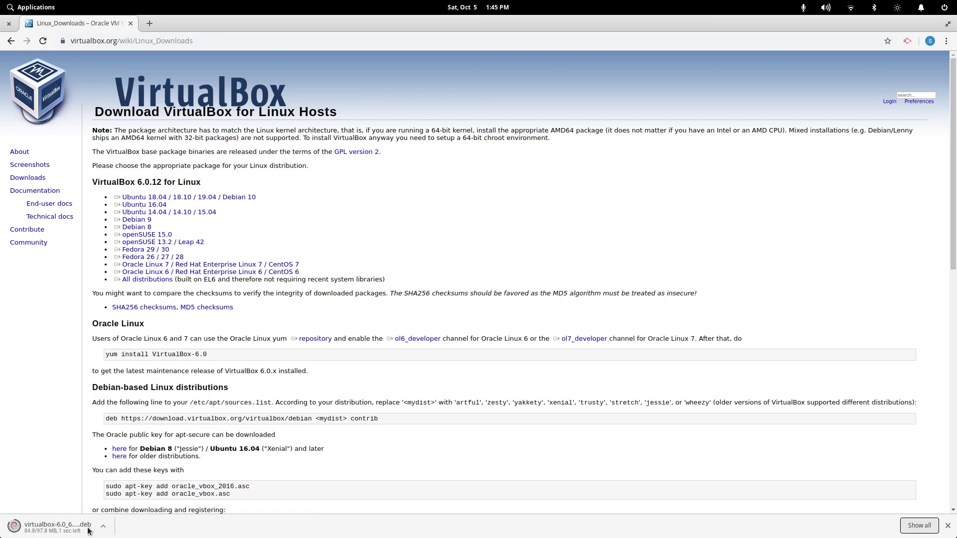
Step: Shrink Chrome, open a terminal and change into the Downloads folder
{"action": "double_click", "coordinate": [239, 19]}
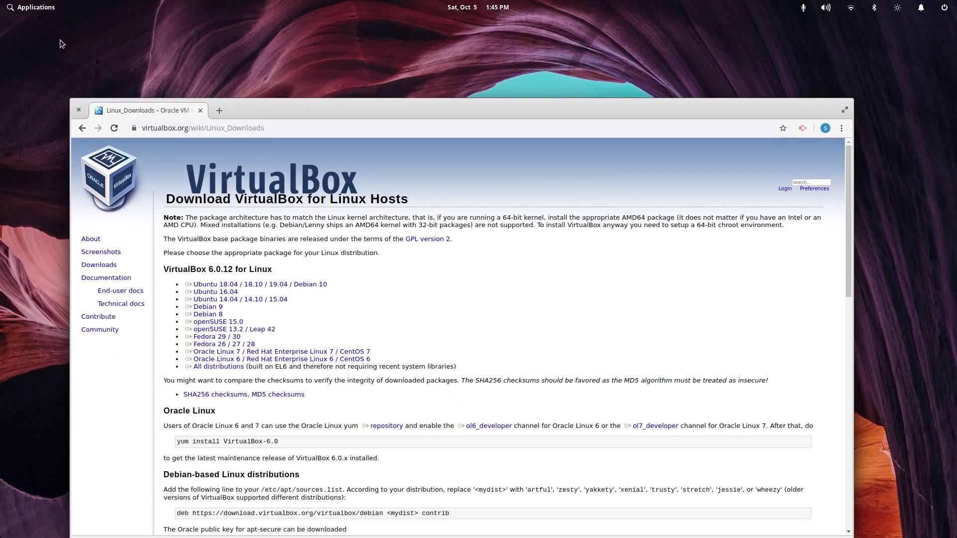
{"action": "mouse_move", "coordinate": [586, 533]}
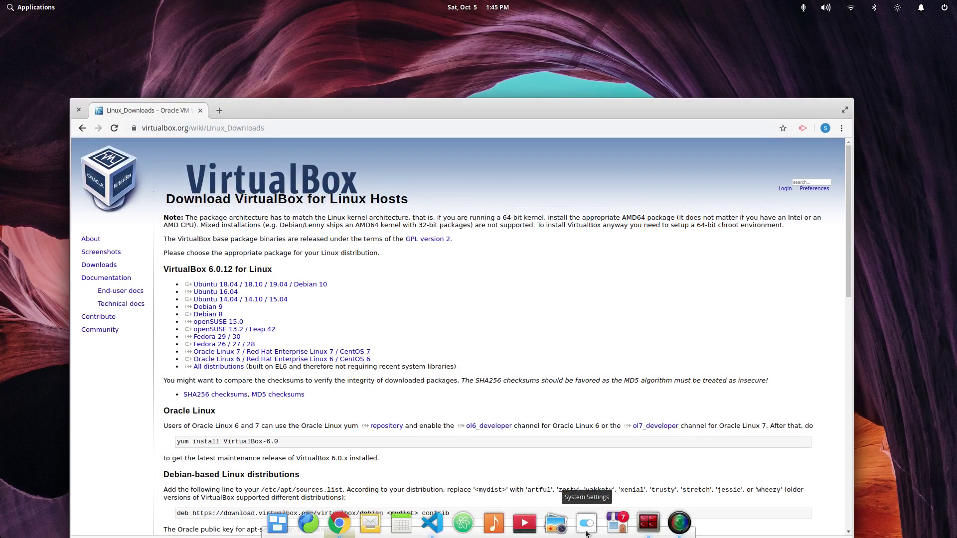
{"action": "left_click", "coordinate": [648, 524]}
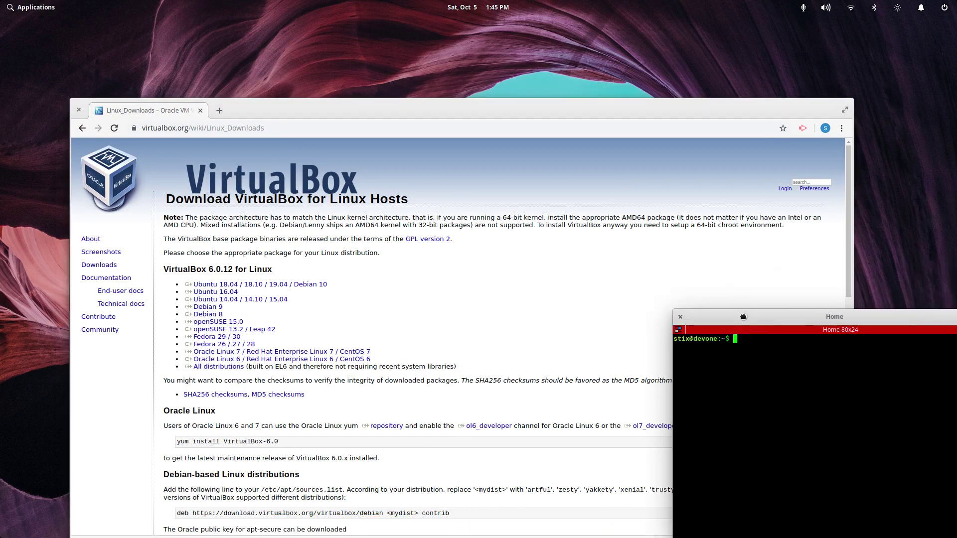
{"action": "type", "text": "c"}
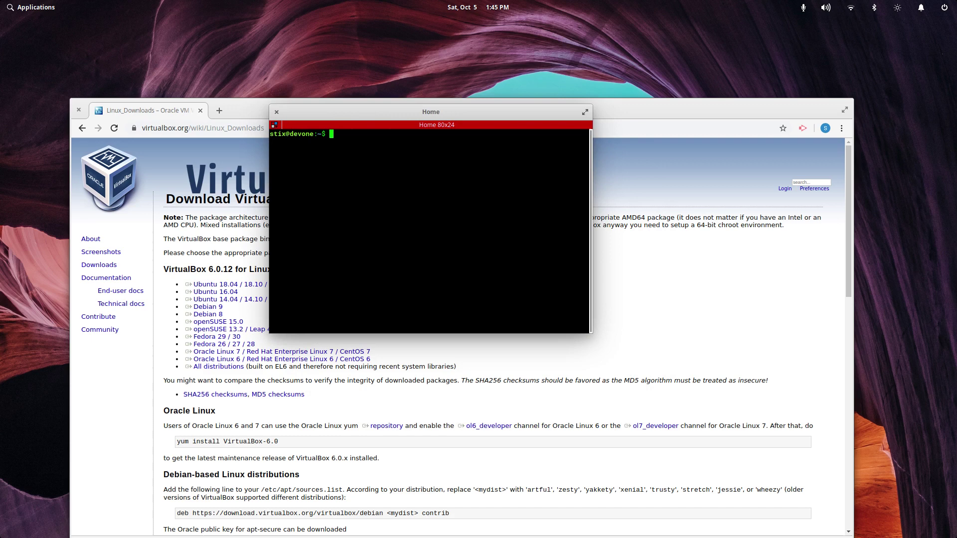
{"action": "type", "text": "d Dow"}
{"action": "key", "text": "Tab"}
{"action": "key", "text": "Return"}
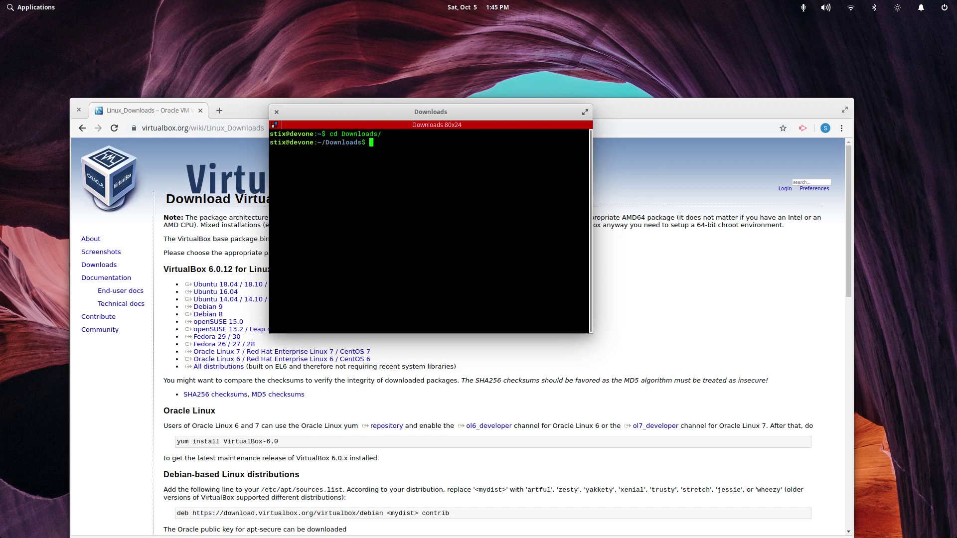
{"action": "type", "text": "l"}
{"action": "type", "text": "s"}
Step: List Downloads, clear the screen, and run ls | grep virtual to show both VirtualBox packages
{"action": "key", "text": "Return"}
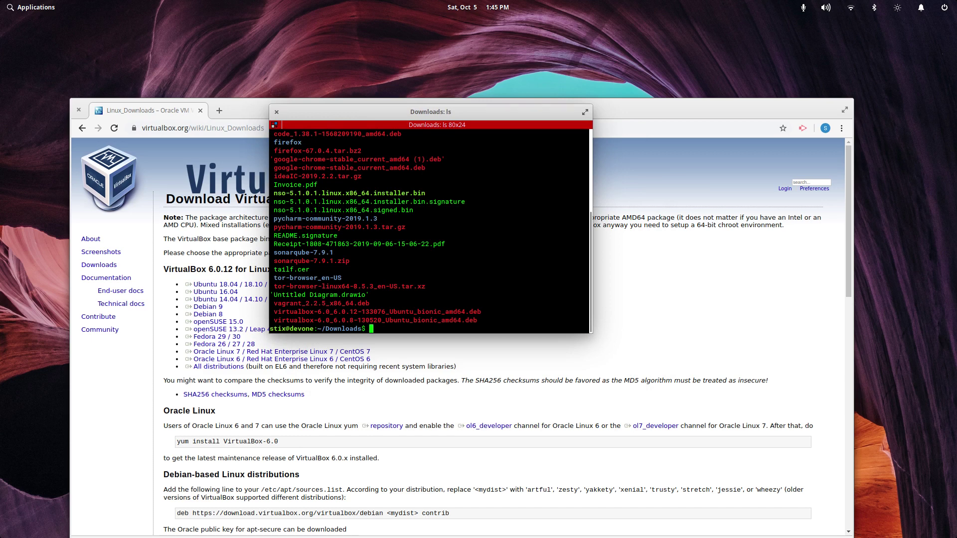
{"action": "type", "text": "clear"}
{"action": "key", "text": "Return"}
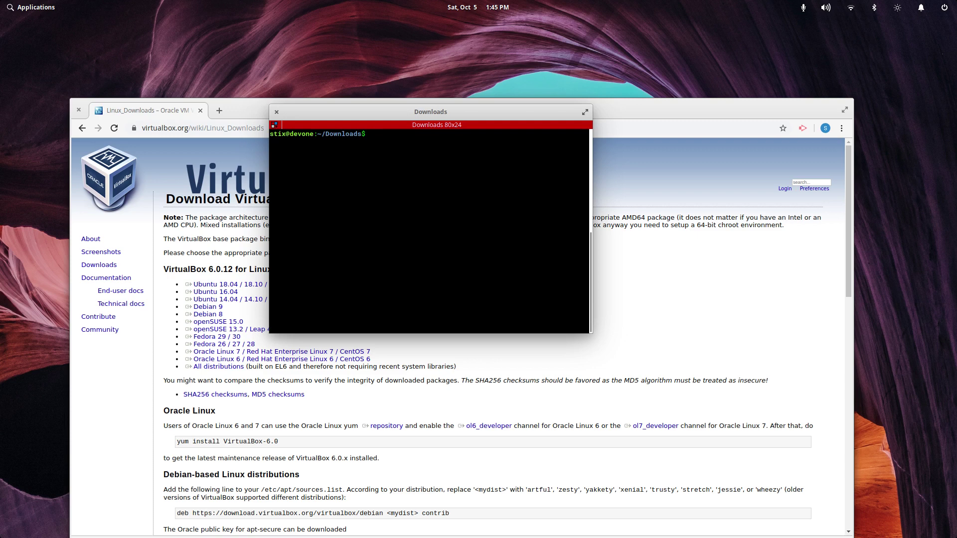
{"action": "type", "text": "ls | "}
{"action": "type", "text": "grep virtual"}
{"action": "key", "text": "Return"}
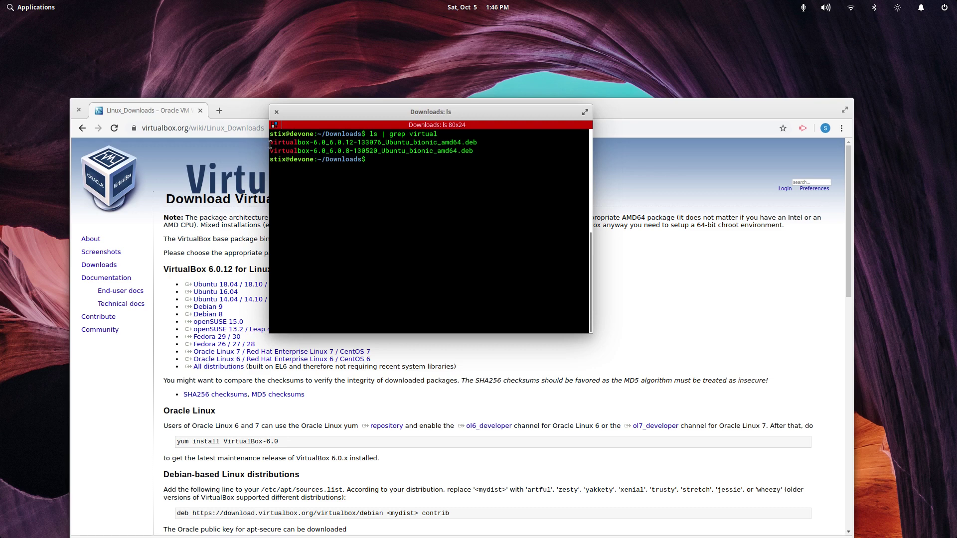
Step: Run sudo dpkg -i virtualbox-6.0_6.0.12-133076_Ubuntu_bionic_amd64.deb and enter the sudo password
{"action": "left_click_drag", "start_coordinate": [270, 142], "coordinate": [478, 143]}
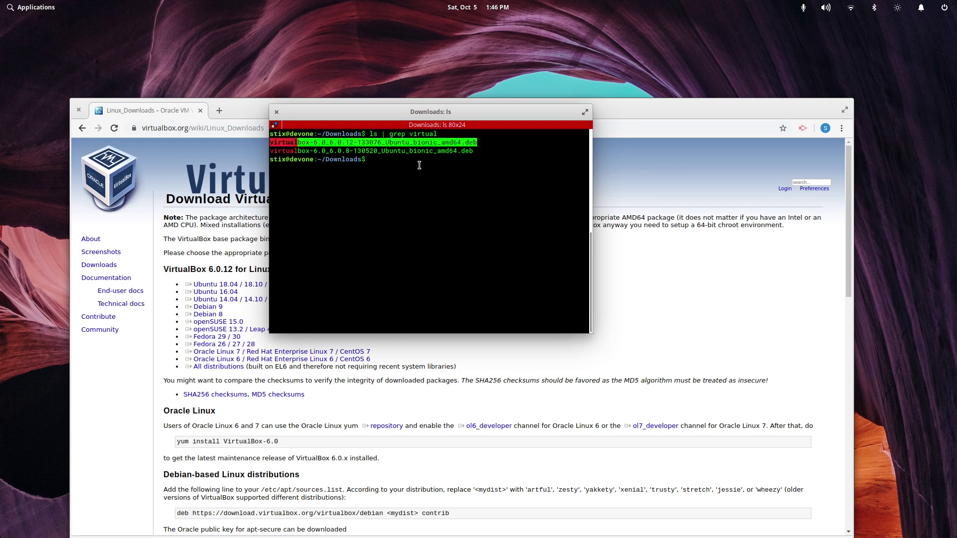
{"action": "left_click", "coordinate": [398, 160]}
{"action": "type", "text": "sudo"}
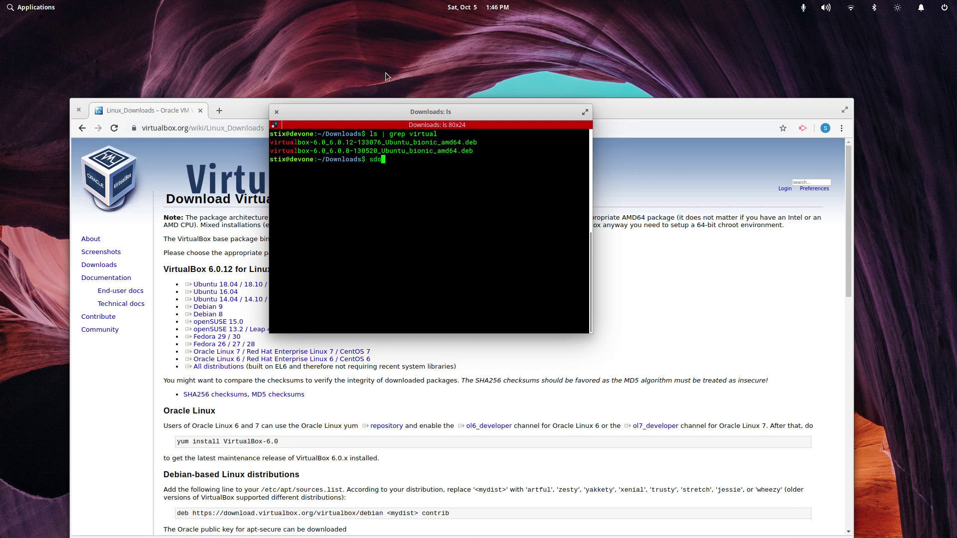
{"action": "type", "text": " dp"}
{"action": "type", "text": "kg -i"}
{"action": "type", "text": " viru"}
{"action": "key", "text": "BackSpace"}
{"action": "type", "text": "t"}
{"action": "key", "text": "Tab"}
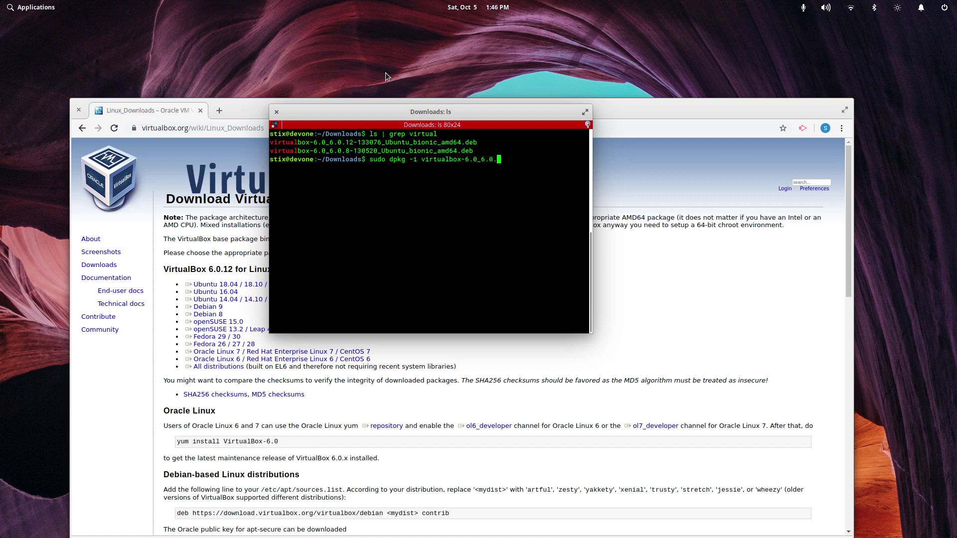
{"action": "type", "text": "12"}
{"action": "key", "text": "Tab"}
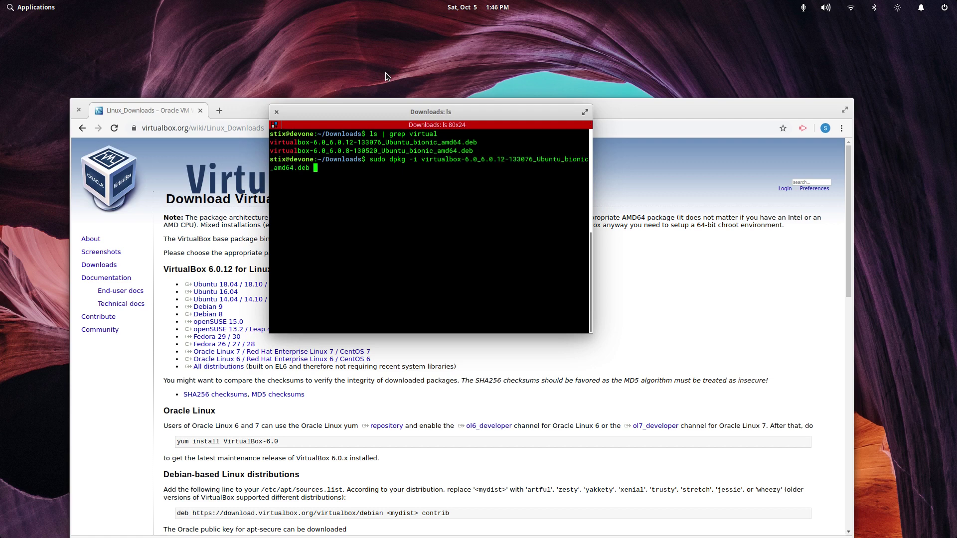
{"action": "key", "text": "Return"}
{"action": "type", "text": "**"}
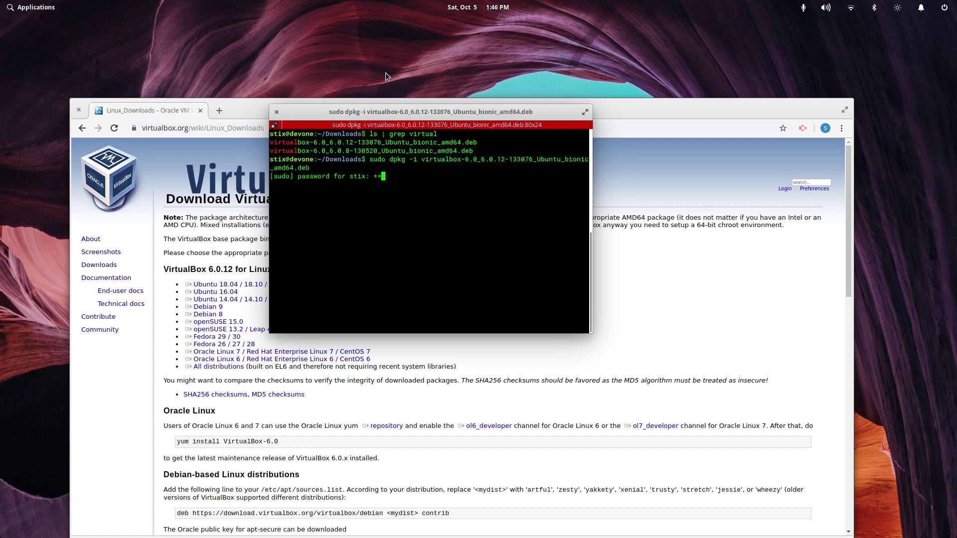
{"action": "type", "text": "******"}
{"action": "key", "text": "Return"}
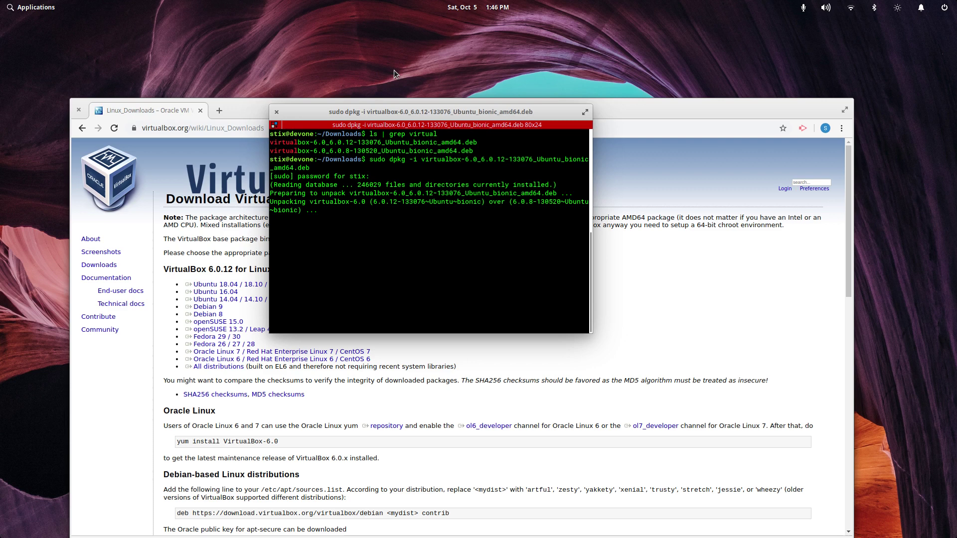
Step: Cancel the accidental VirtualBox Windows .exe download from Chrome's download shelf
{"action": "left_click", "coordinate": [497, 363]}
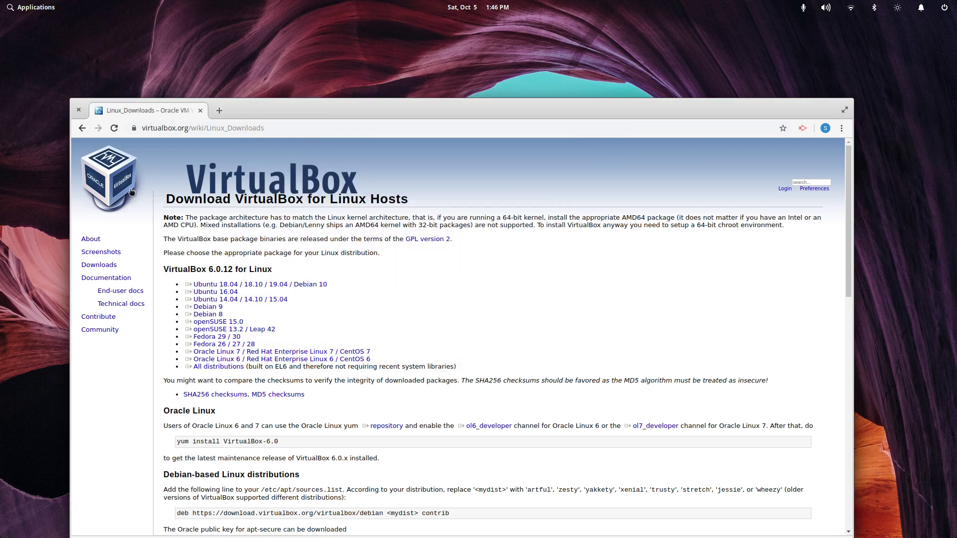
{"action": "left_click", "coordinate": [82, 128]}
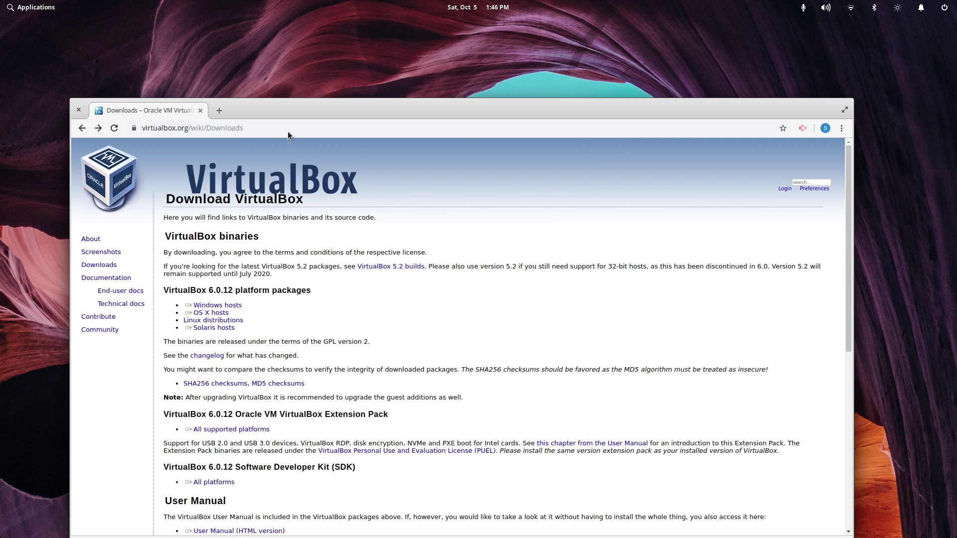
{"action": "double_click", "coordinate": [287, 110]}
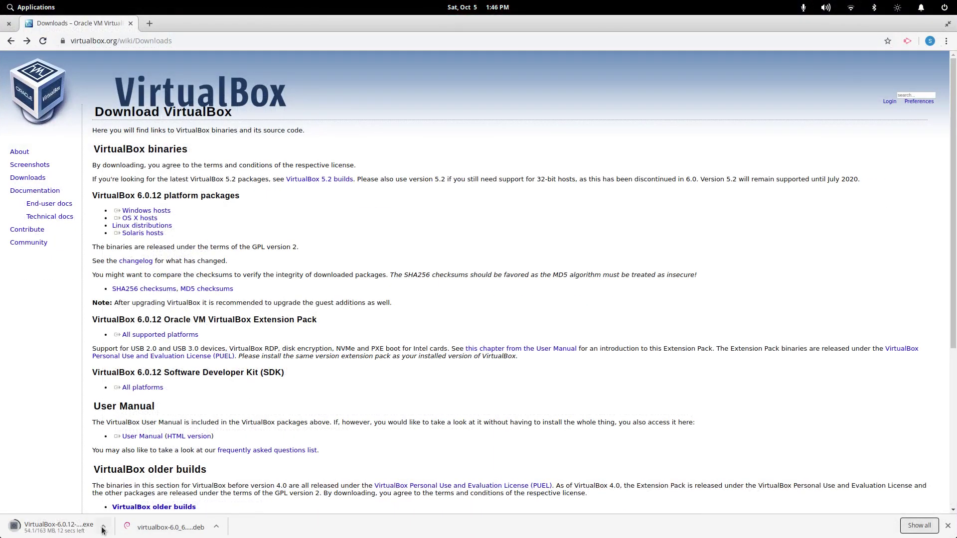
{"action": "left_click", "coordinate": [103, 527]}
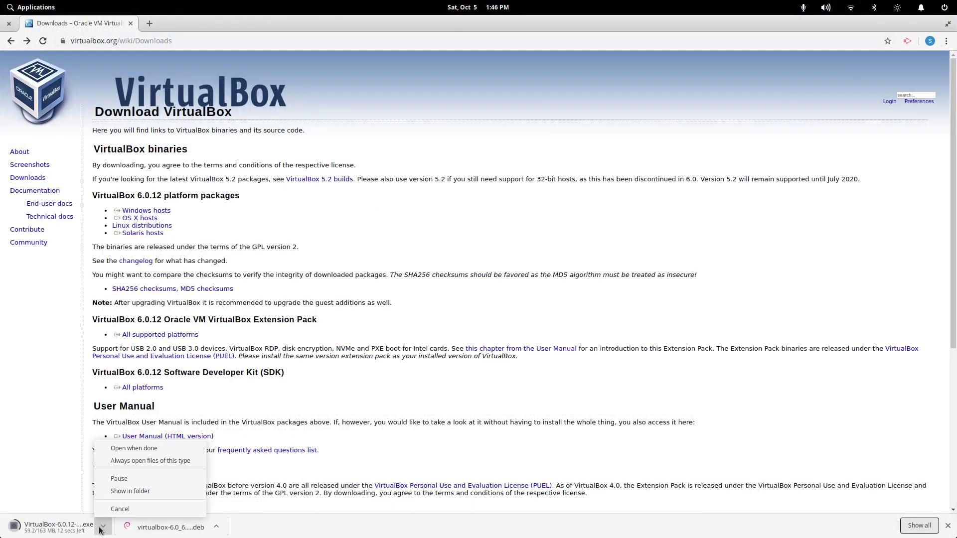
{"action": "left_click", "coordinate": [127, 510]}
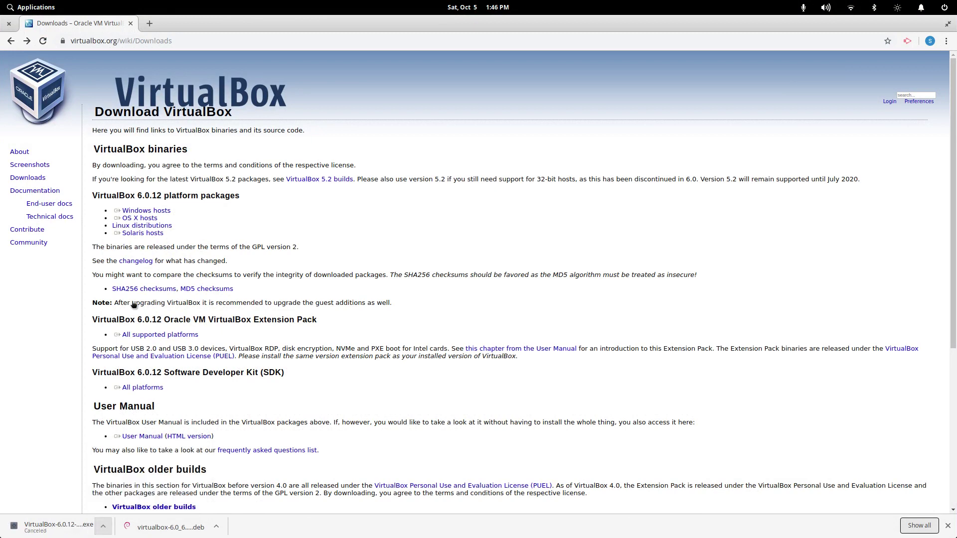
{"action": "double_click", "coordinate": [216, 22]}
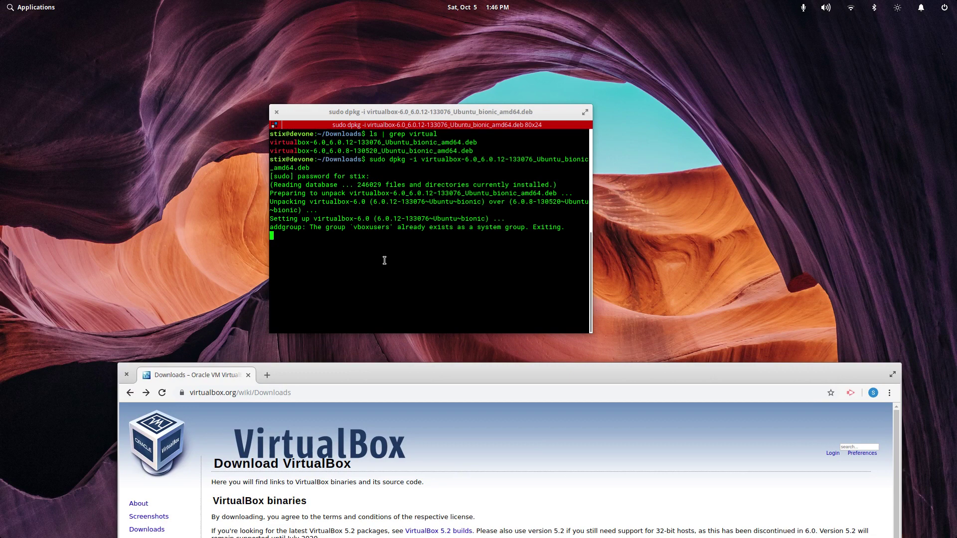